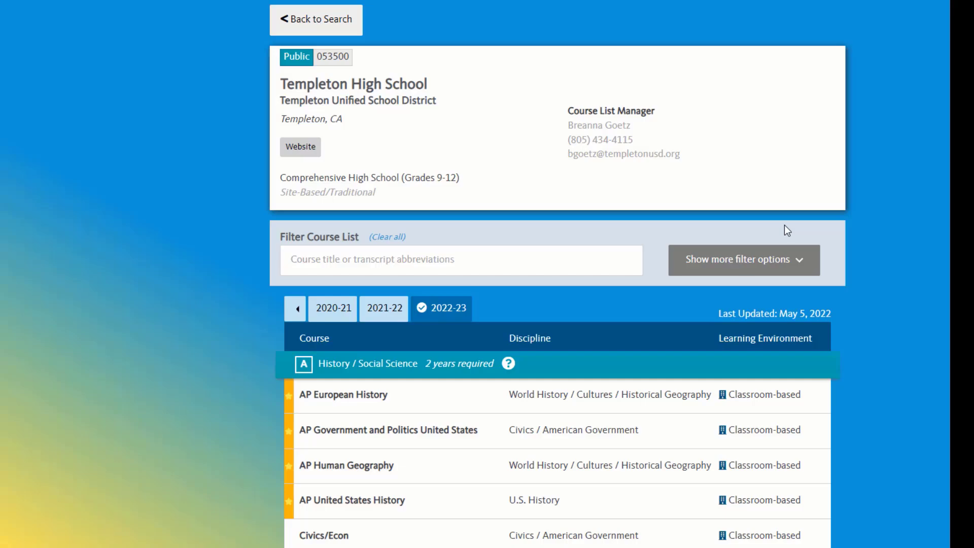
# Review the details of Templeton's French II and Spanish for Native Speakers courses under Language Other than English
pyautogui.scroll(-20, 251, 353)
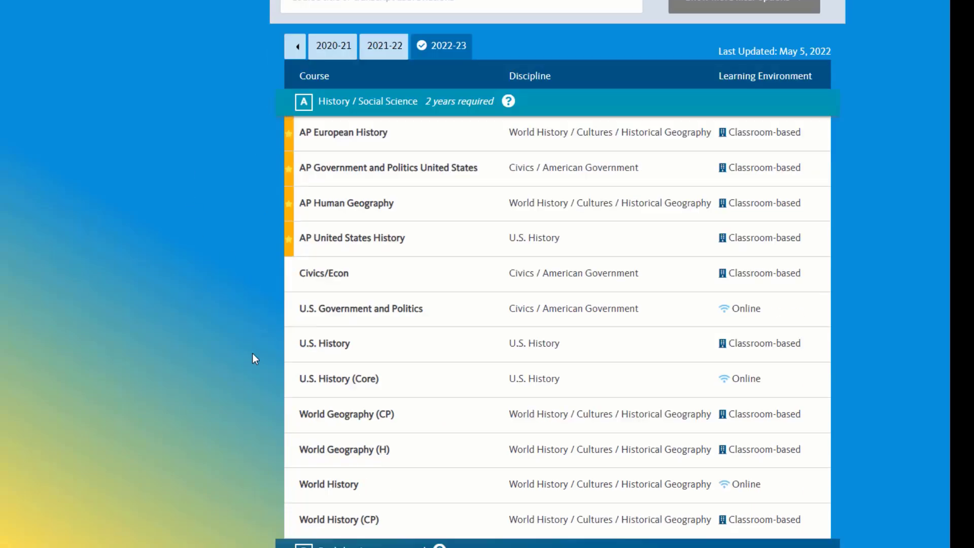
pyautogui.scroll(-20, 251, 349)
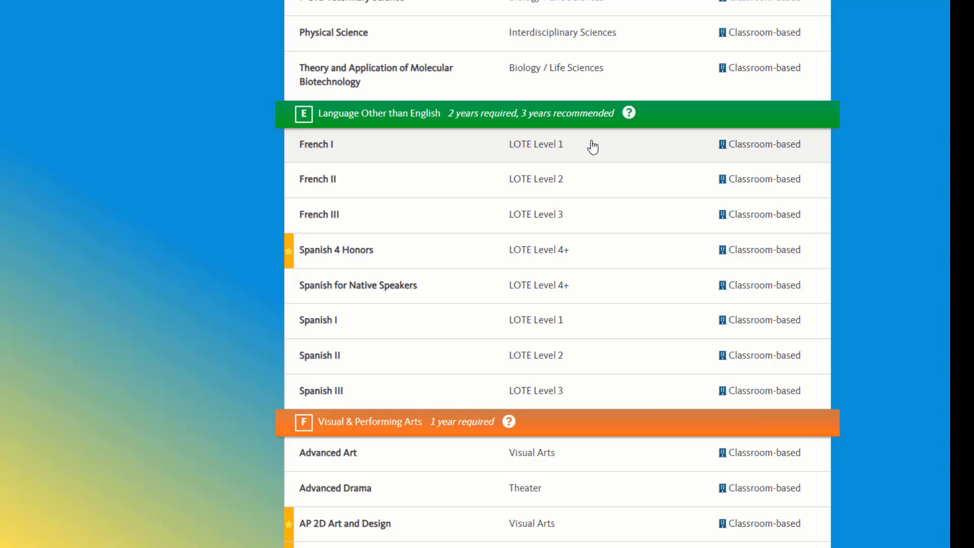
pyautogui.click(601, 183)
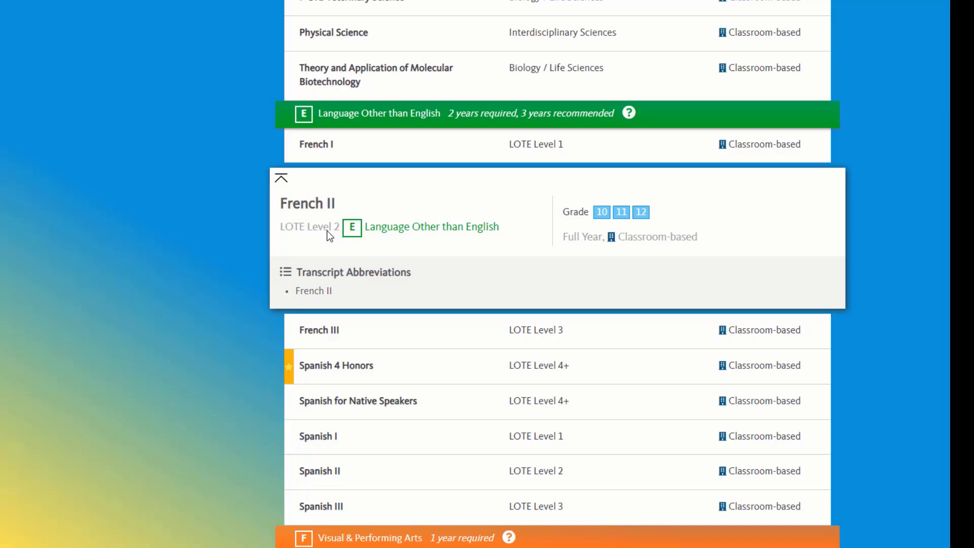
pyautogui.click(490, 408)
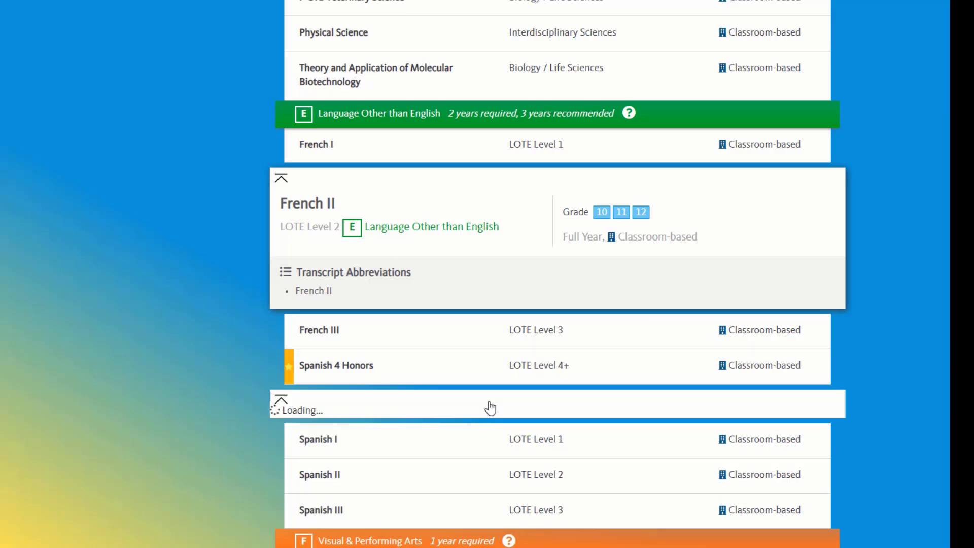
pyautogui.scroll(-4, 489, 406)
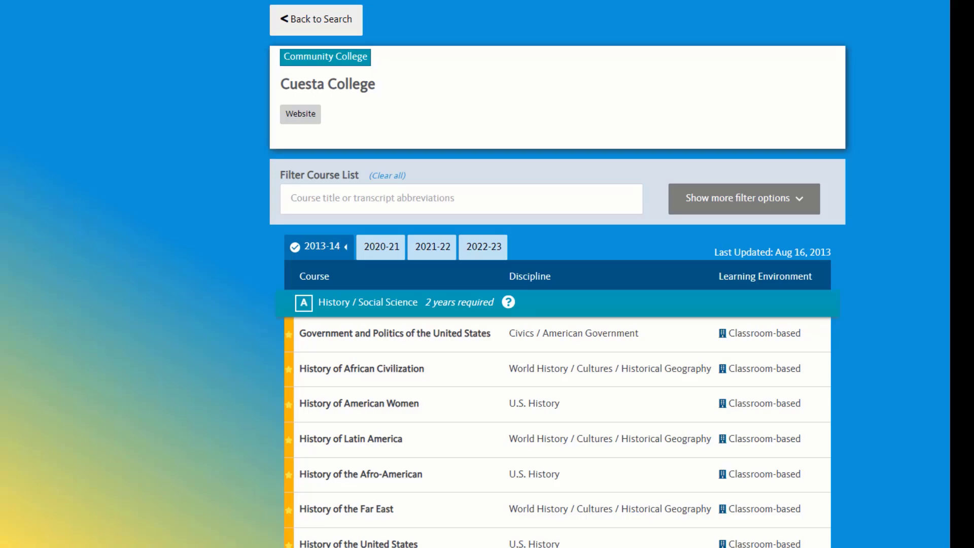
# Check the language level of Cuesta College's French II course in the LOTE section
pyautogui.scroll(-20, 557, 274)
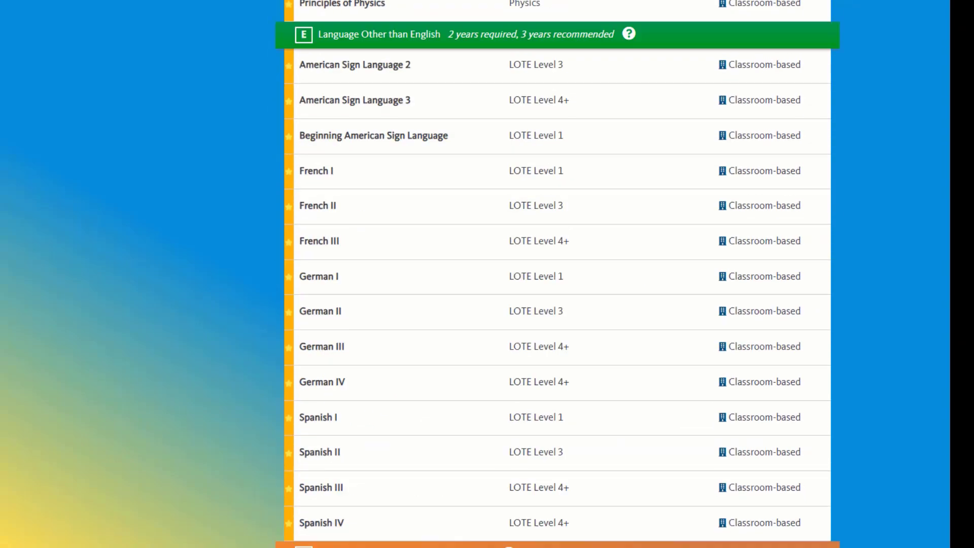
pyautogui.click(622, 211)
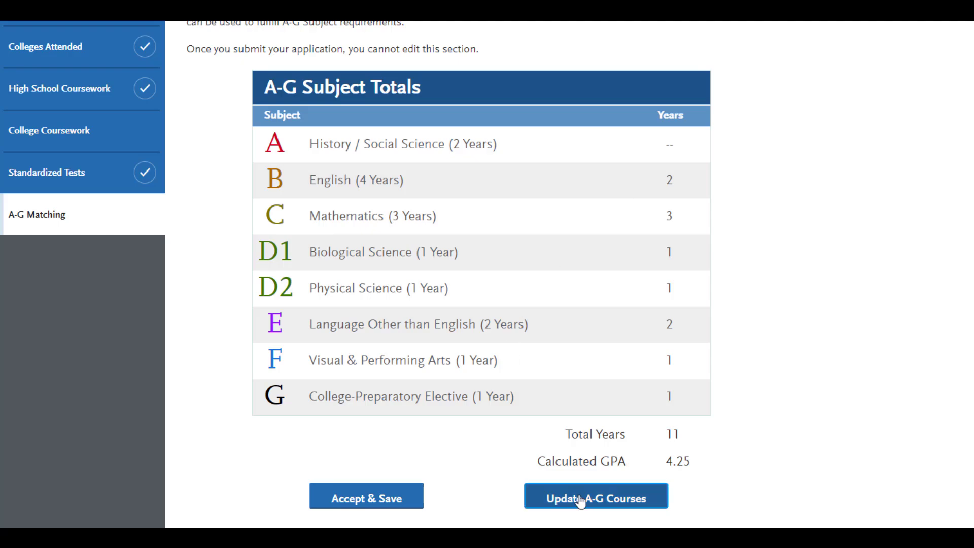
# Review the Santa Barbara City College French course in the A-G editor, then cancel without saving
pyautogui.click(617, 503)
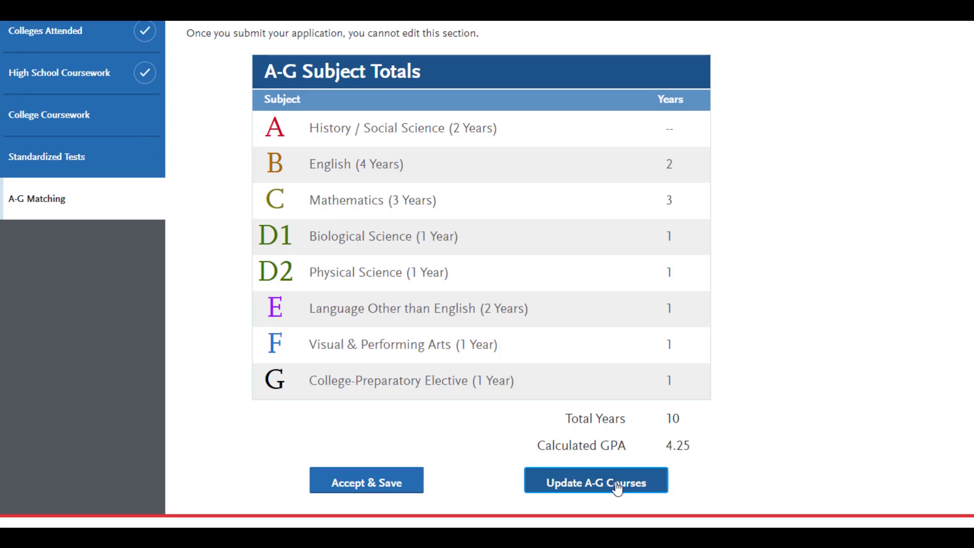
pyautogui.click(617, 484)
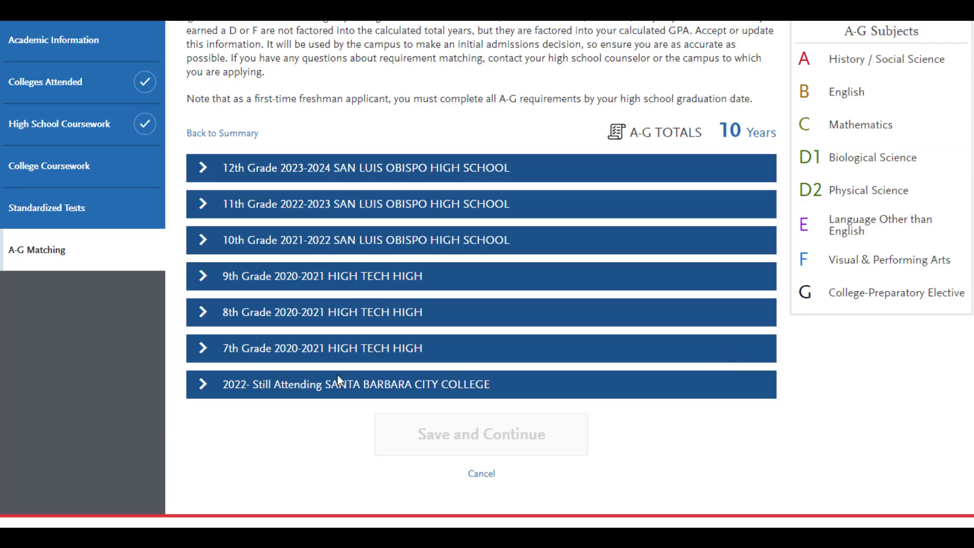
pyautogui.click(466, 392)
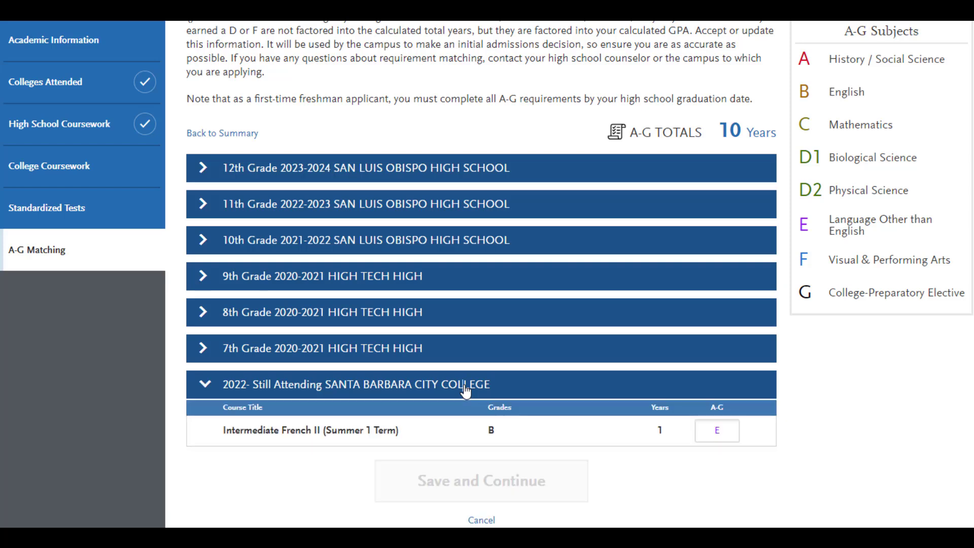
pyautogui.scroll(-1, 838, 404)
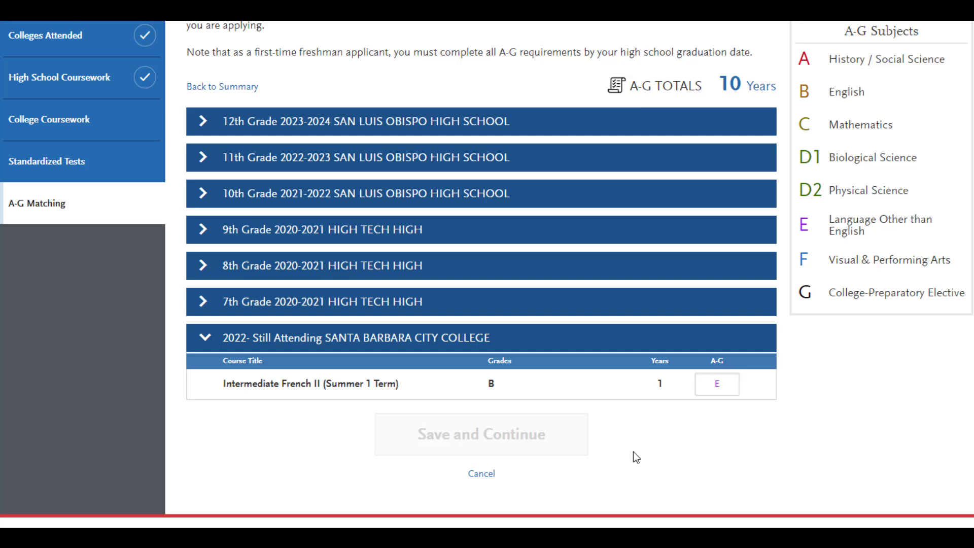
pyautogui.click(485, 475)
# Scroll the filtered list to Intermediate French II (FR 104), listed as LOTE Level 4+
pyautogui.scroll(-6, 568, 447)
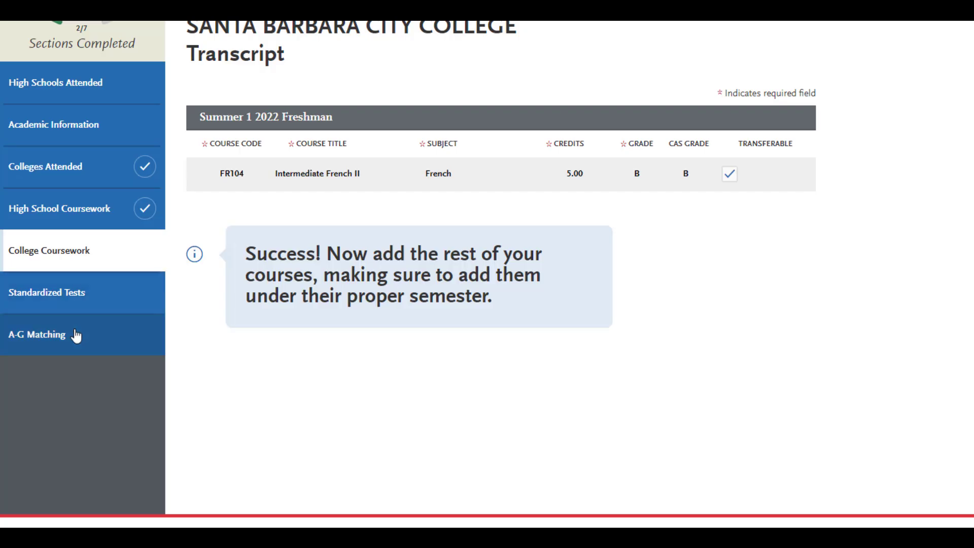
# Save the A-G course assignments and return to the summary, now totaling 12 years with a 4.29 GPA
pyautogui.click(76, 335)
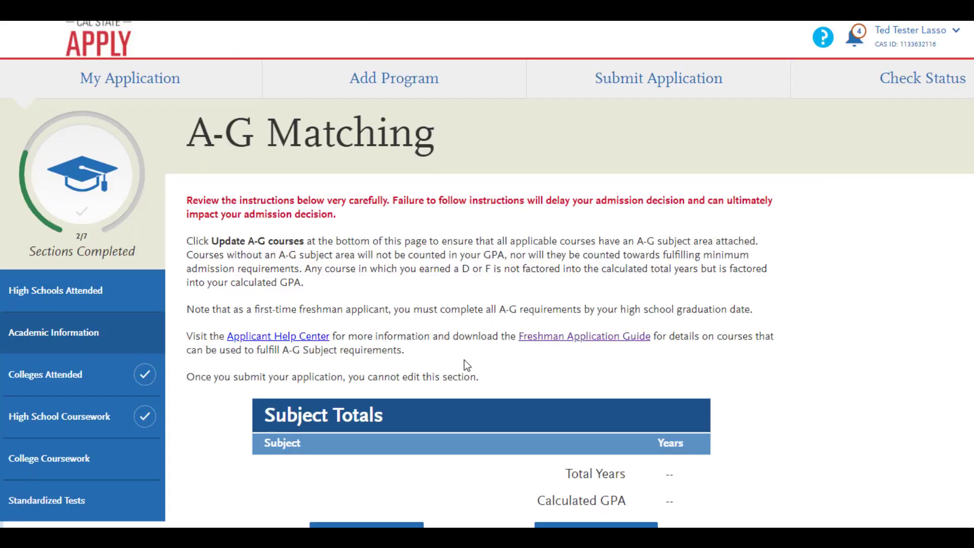
pyautogui.scroll(-5, 557, 379)
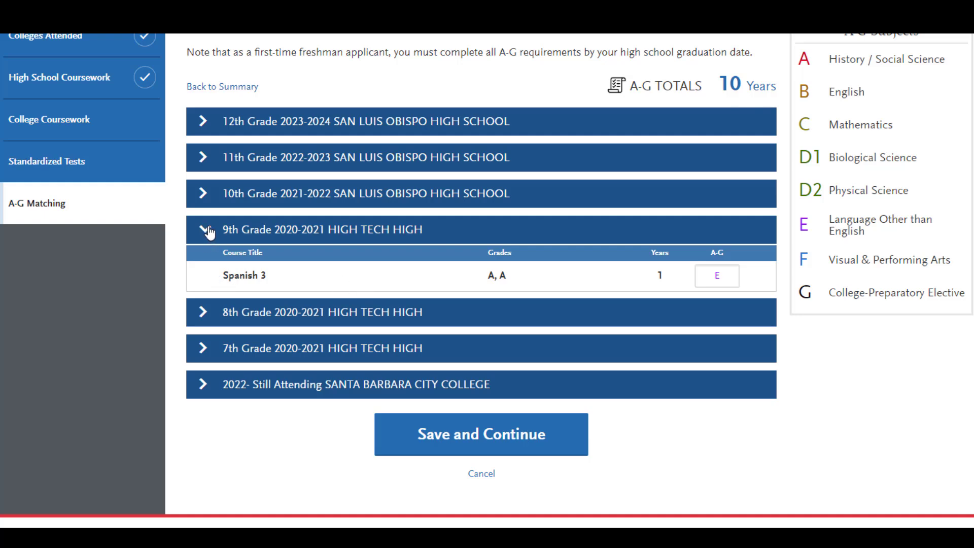
pyautogui.click(488, 438)
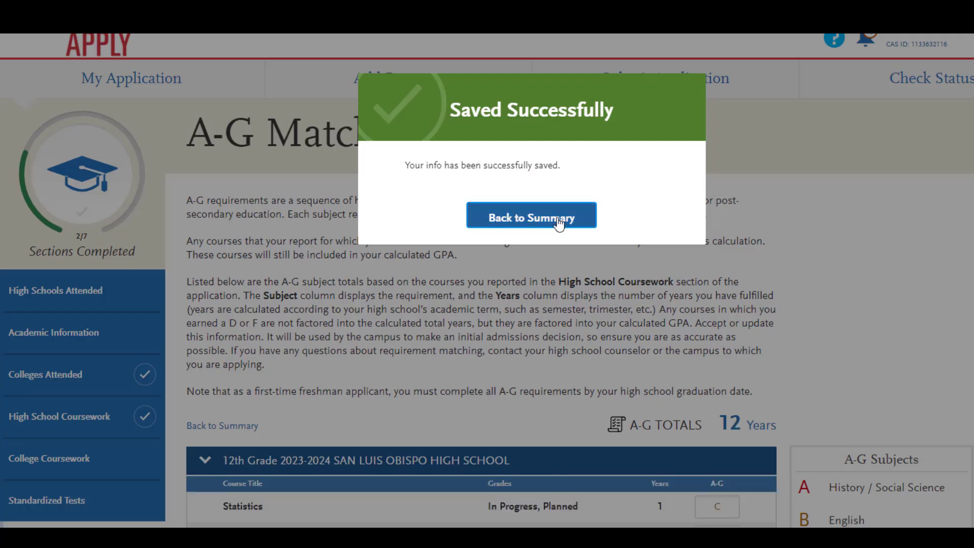
pyautogui.click(558, 221)
pyautogui.scroll(-7, 656, 444)
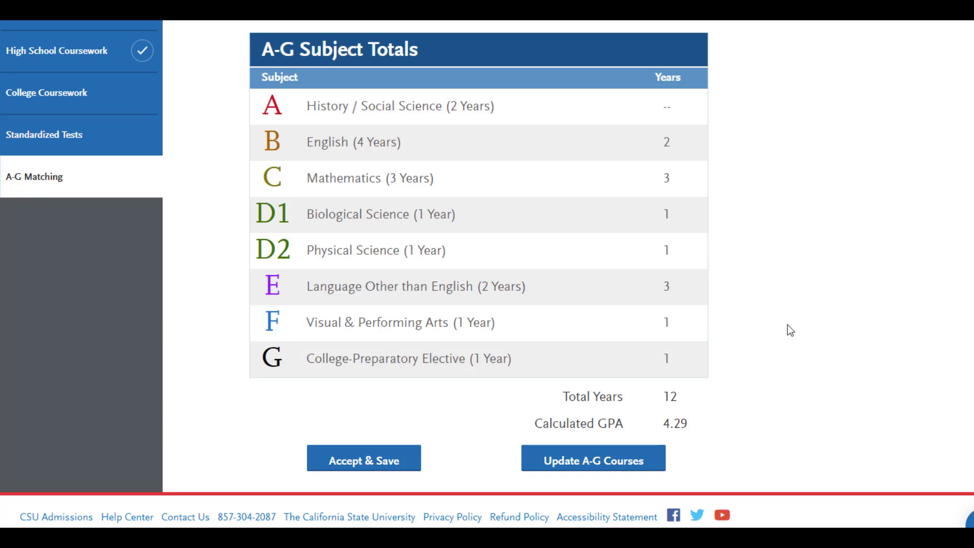
pyautogui.doubleClick(667, 286)
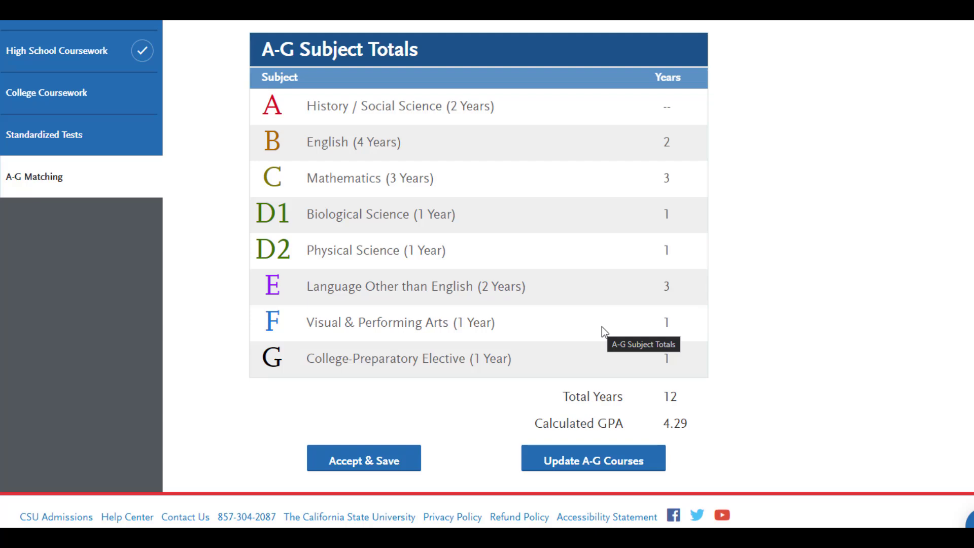
# Collapse 12th and 11th grade and expand 9th and 8th grade to review their language courses
pyautogui.click(594, 463)
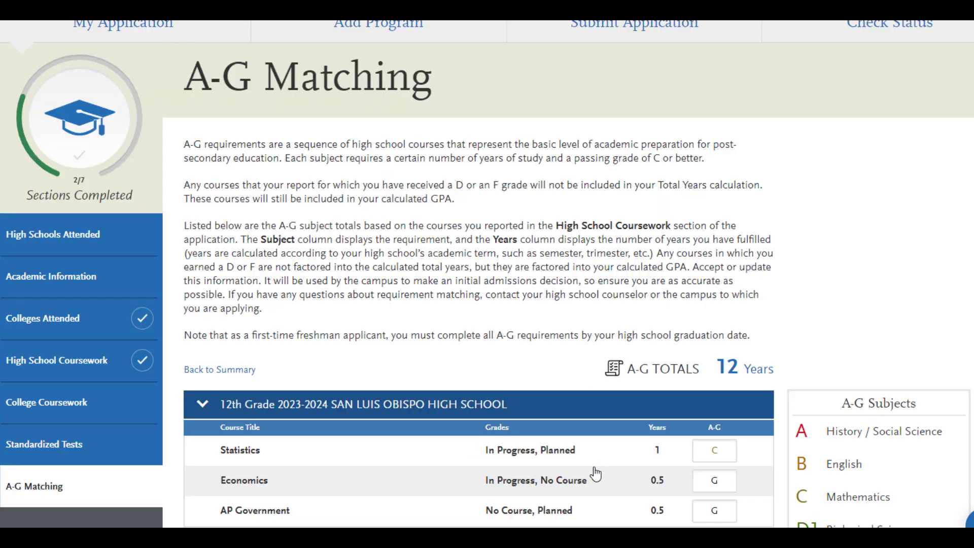
pyautogui.click(609, 404)
pyautogui.click(612, 448)
pyautogui.scroll(-1, 640, 338)
pyautogui.scroll(-3, 640, 338)
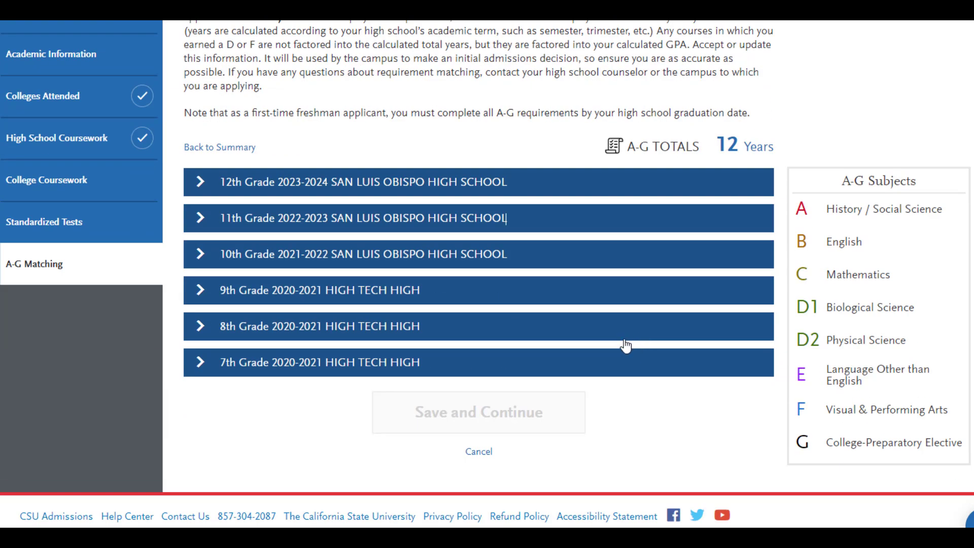
pyautogui.click(355, 289)
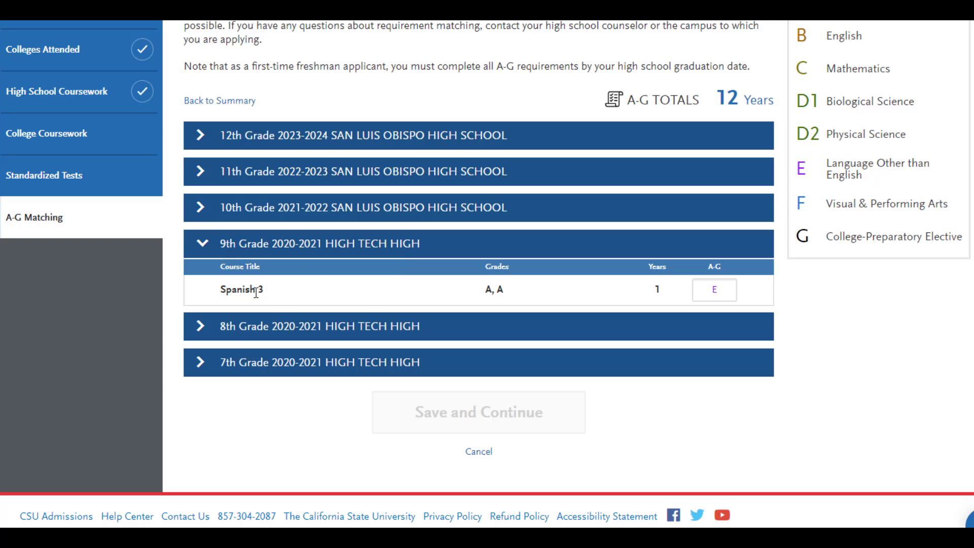
pyautogui.click(540, 332)
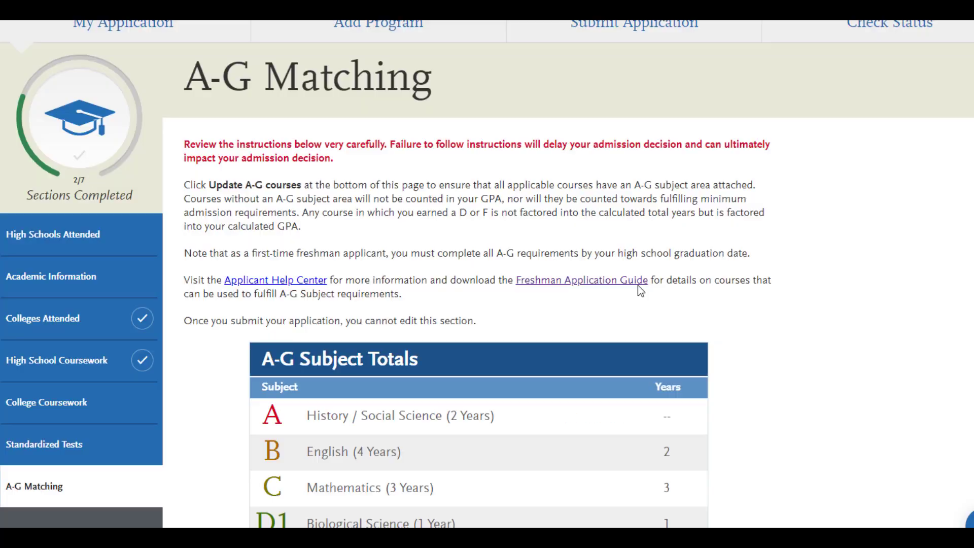
pyautogui.scroll(-4, 642, 286)
pyautogui.scroll(-1, 648, 285)
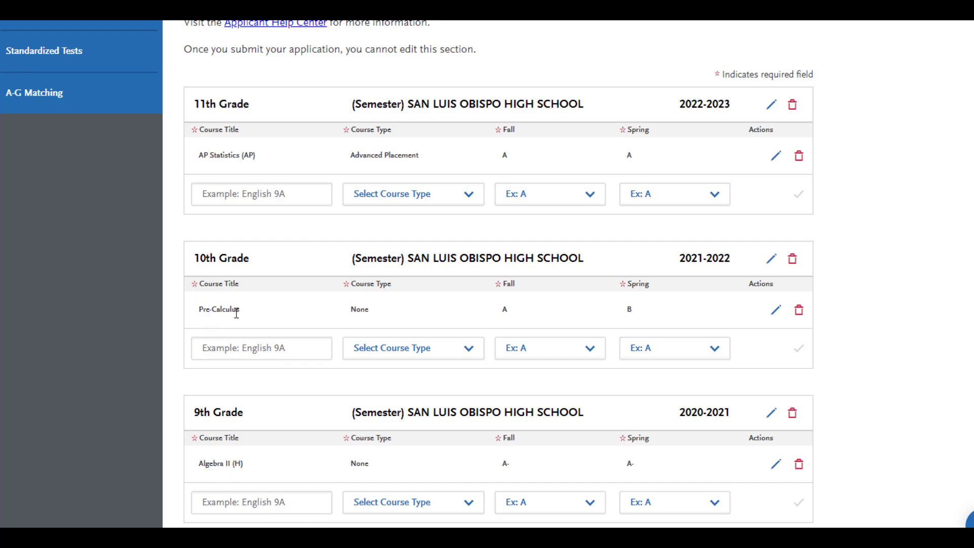
# Begin entering an 11th grade course title in High School Coursework
pyautogui.click(205, 186)
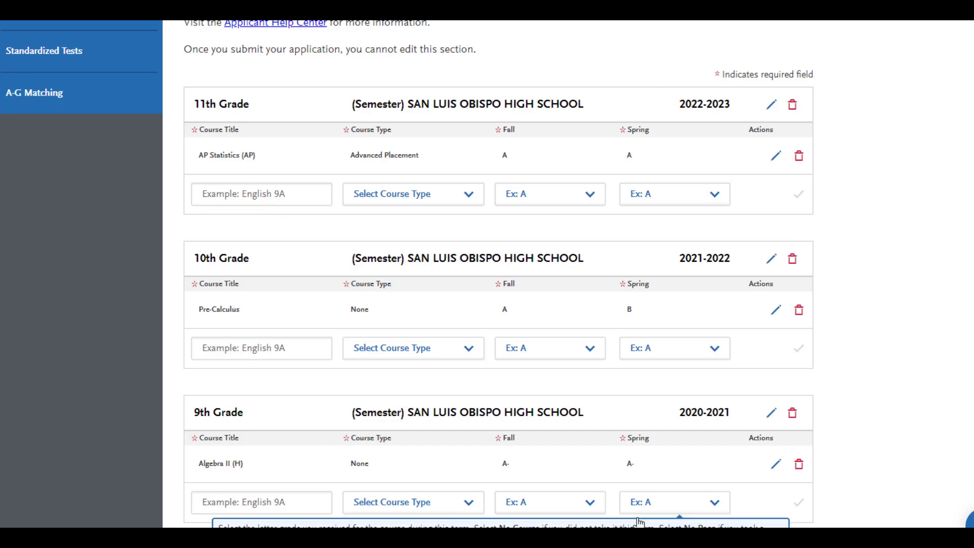
# Check the A-G Matching totals, then return to High School Coursework and locate the 9th grade Algebra II (H) entry
pyautogui.click(75, 96)
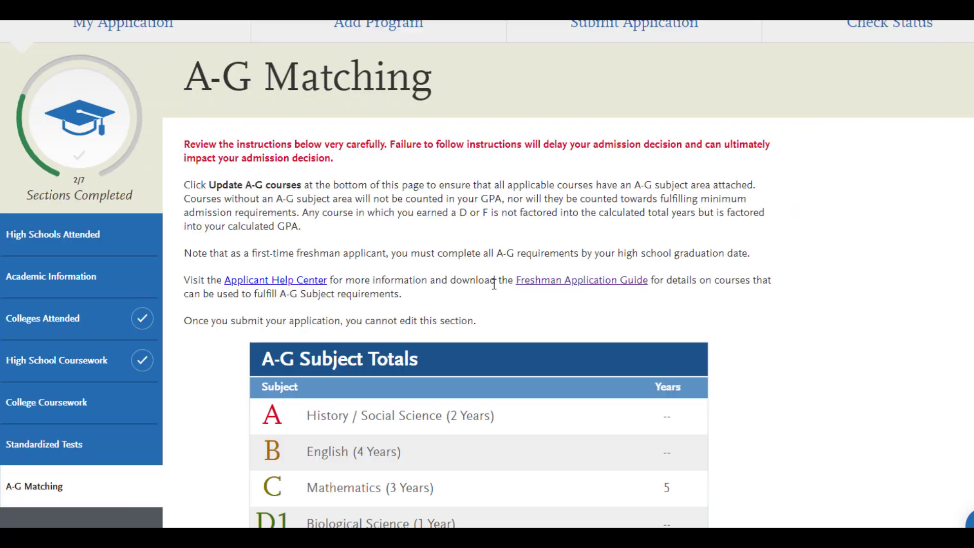
pyautogui.scroll(-4, 494, 284)
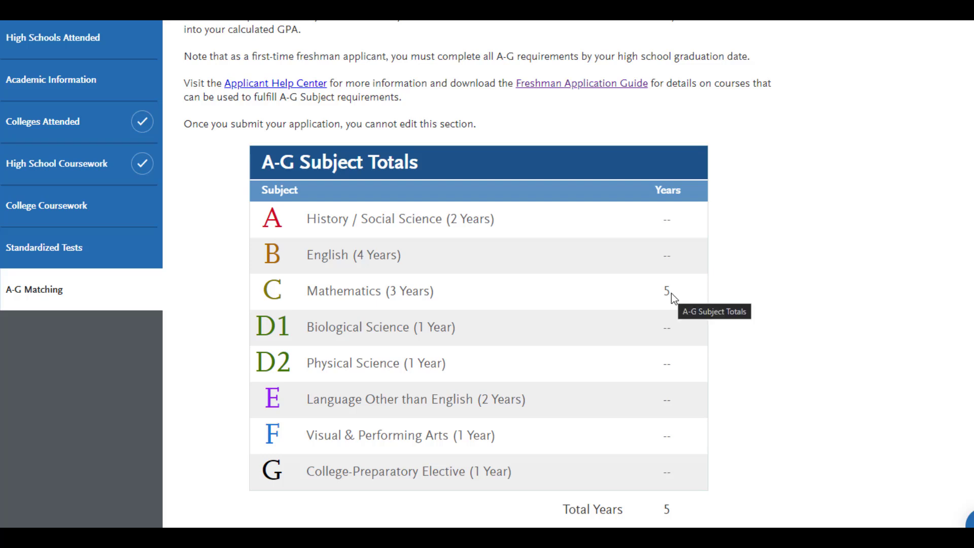
pyautogui.click(61, 172)
pyautogui.scroll(-7, 498, 332)
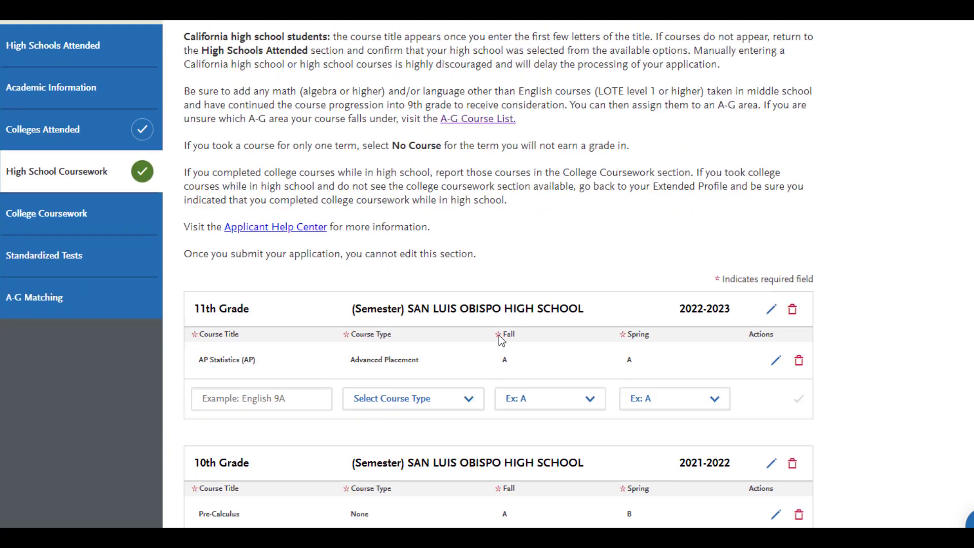
pyautogui.scroll(-3, 495, 329)
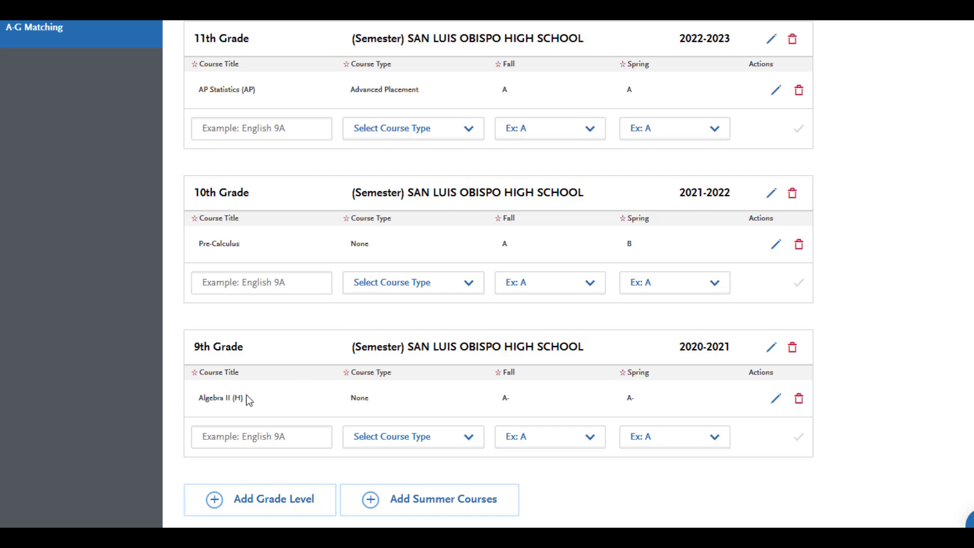
pyautogui.scroll(-1, 248, 390)
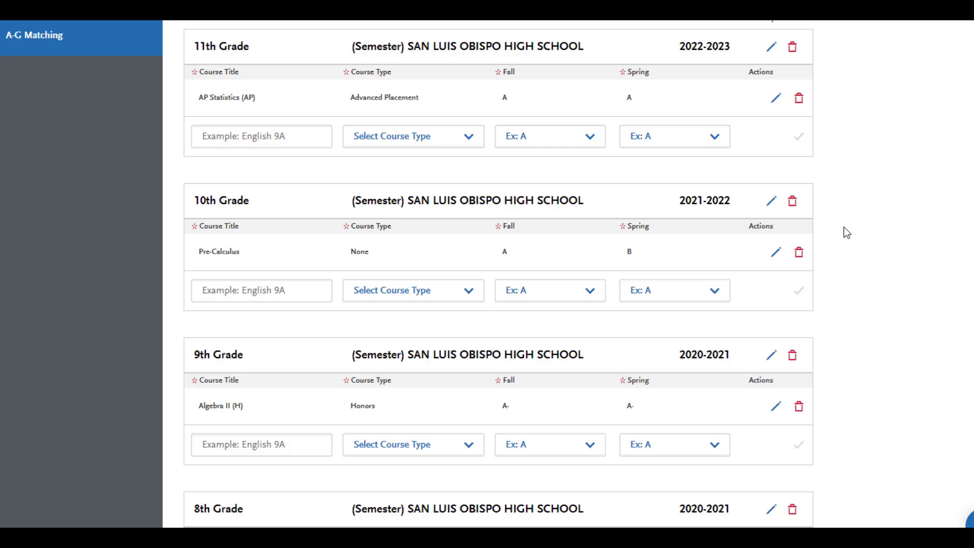
pyautogui.scroll(-3, 844, 228)
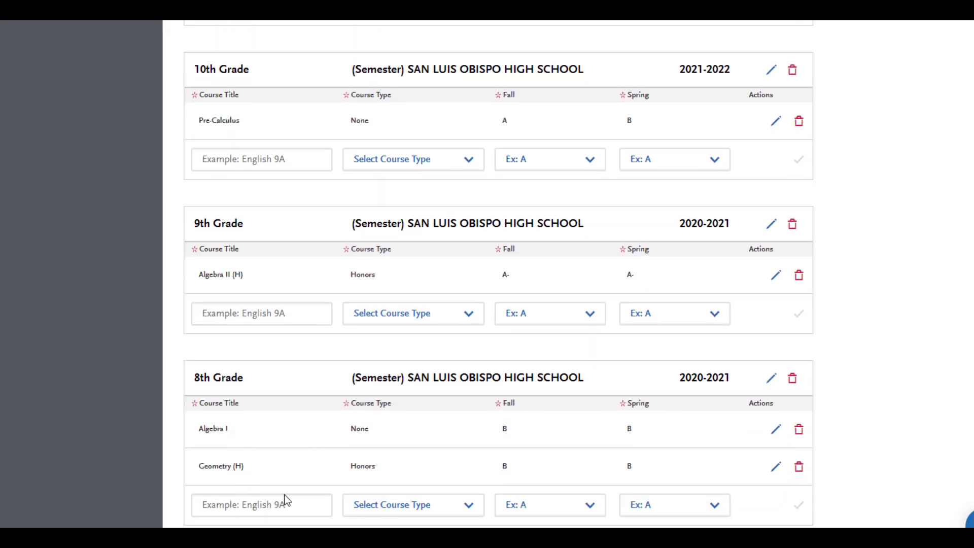
pyautogui.scroll(4, 283, 484)
pyautogui.scroll(-1, 285, 454)
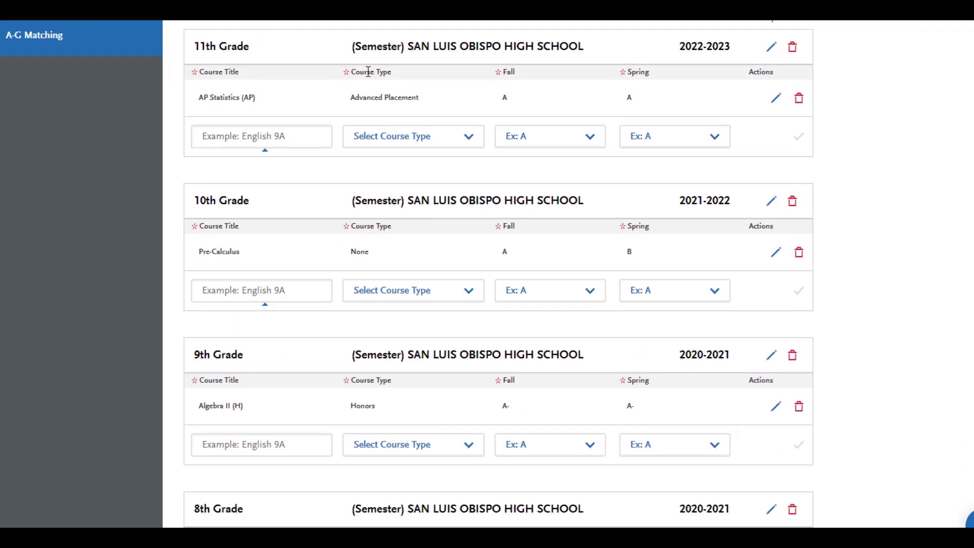
# Return to A-G Matching and review the A-G Subject Totals
pyautogui.click(135, 41)
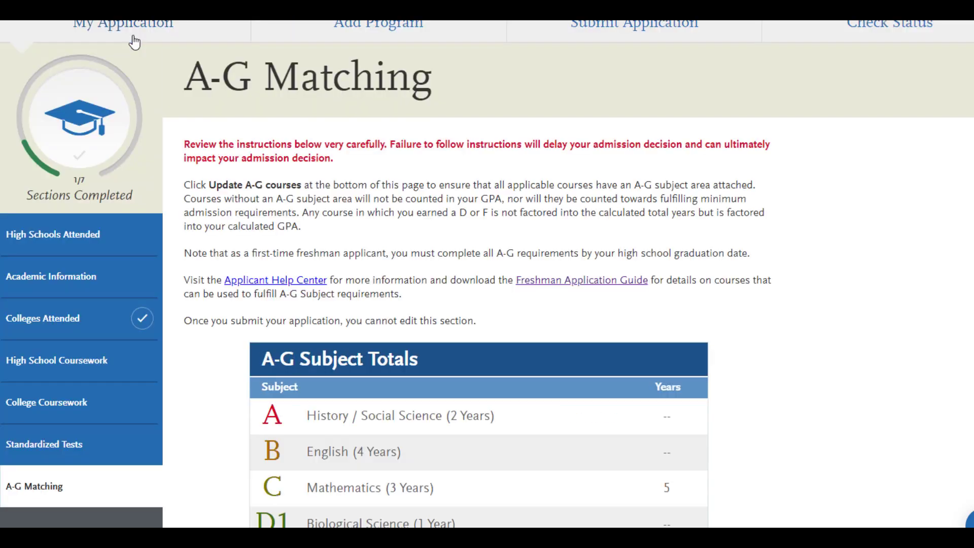
pyautogui.scroll(-4, 532, 400)
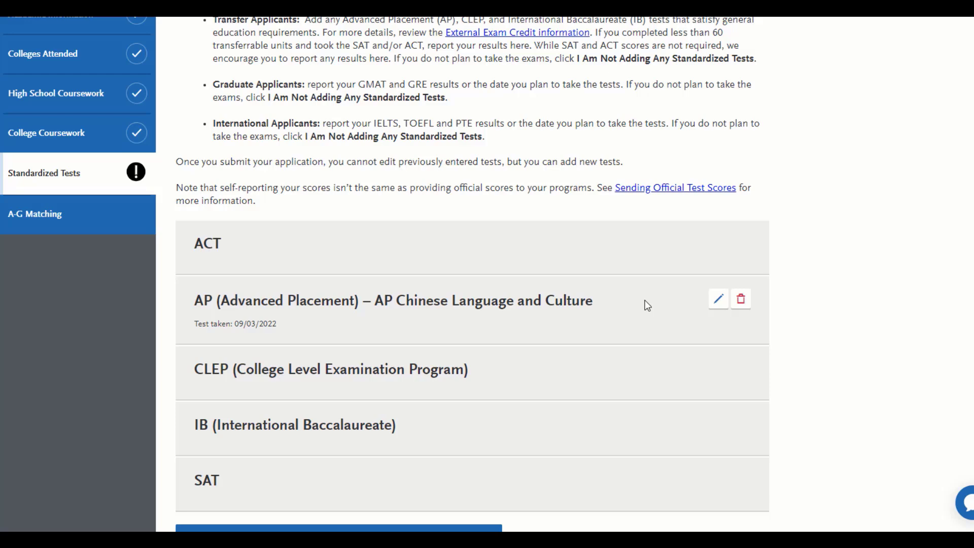
# Open the AP Chinese Language and Culture test entry for editing, then bring up the CSU Admission Handbook PDF
pyautogui.click(719, 299)
pyautogui.scroll(-3, 716, 302)
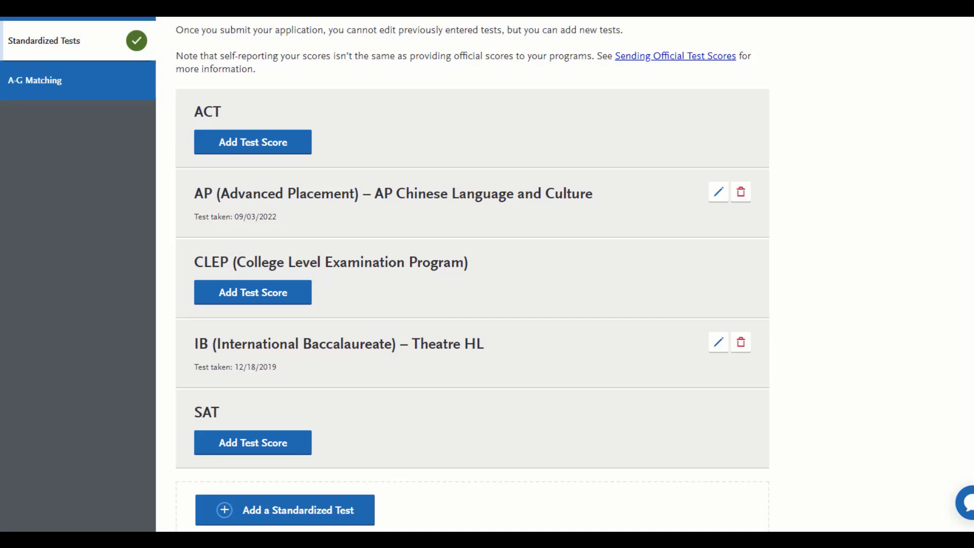
pyautogui.click(751, 7)
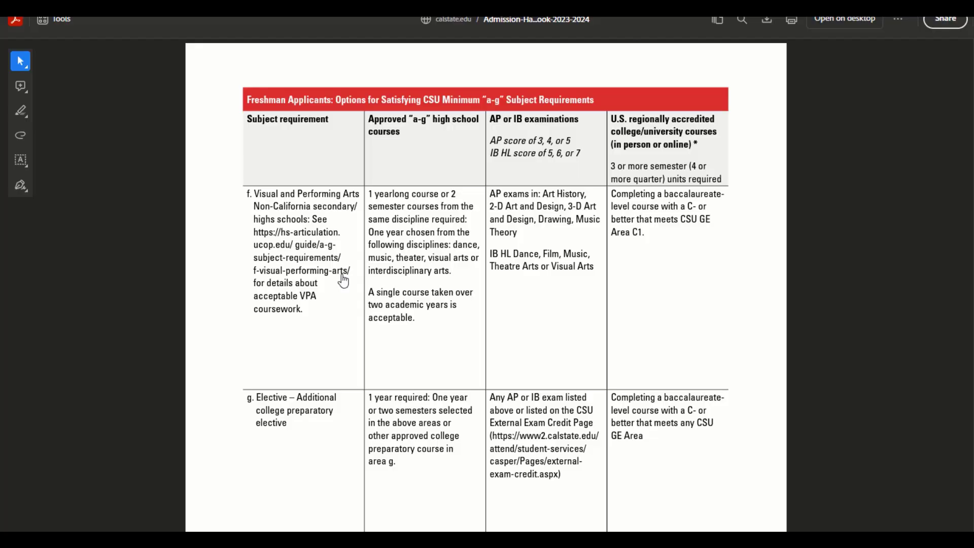
# Scroll the Admission Handbook PDF to the a-g table's Science and Language Other Than English rows
pyautogui.scroll(10, 335, 277)
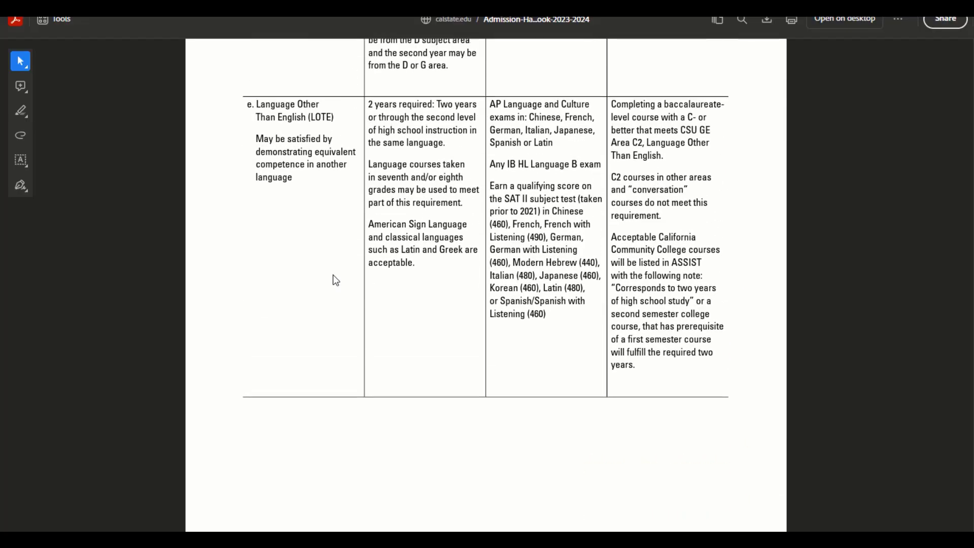
pyautogui.scroll(5, 333, 276)
pyautogui.scroll(3, 299, 311)
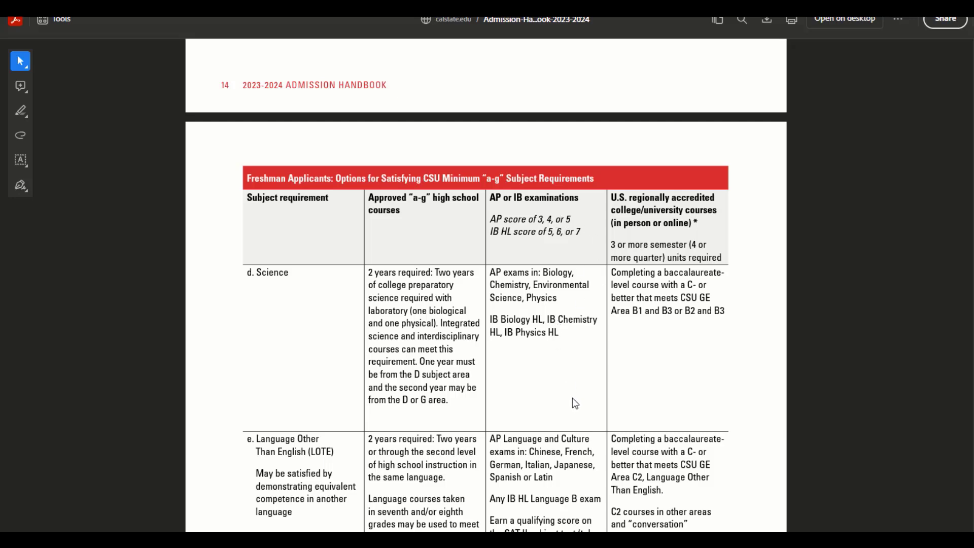
pyautogui.scroll(-3, 573, 398)
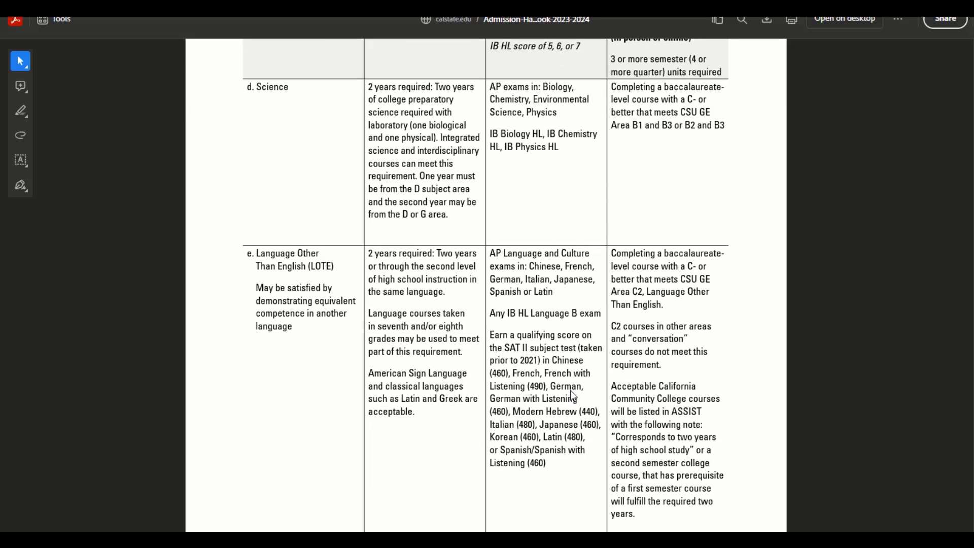
pyautogui.scroll(-2, 571, 391)
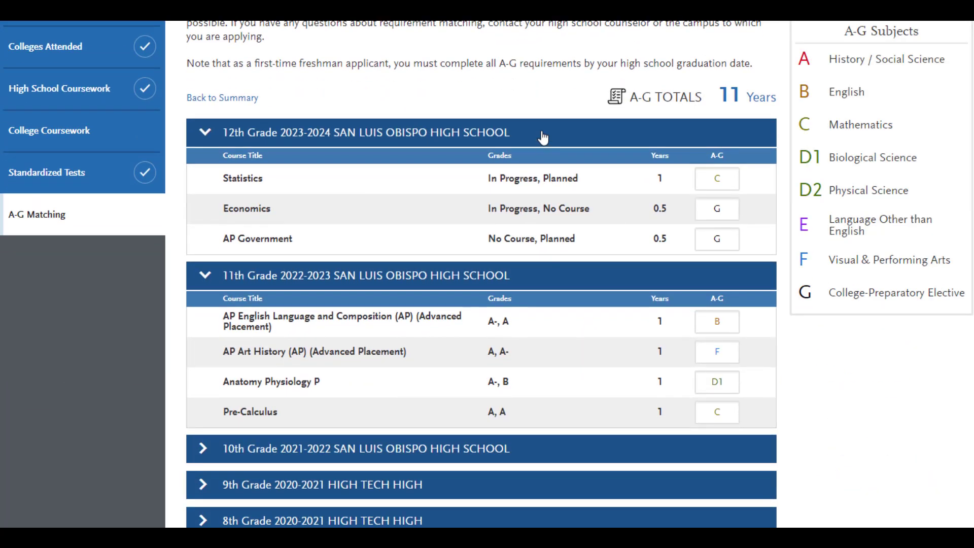
# Collapse the 12th and 11th Grade course lists, then review the A-G Subject Totals on the summary
pyautogui.click(540, 135)
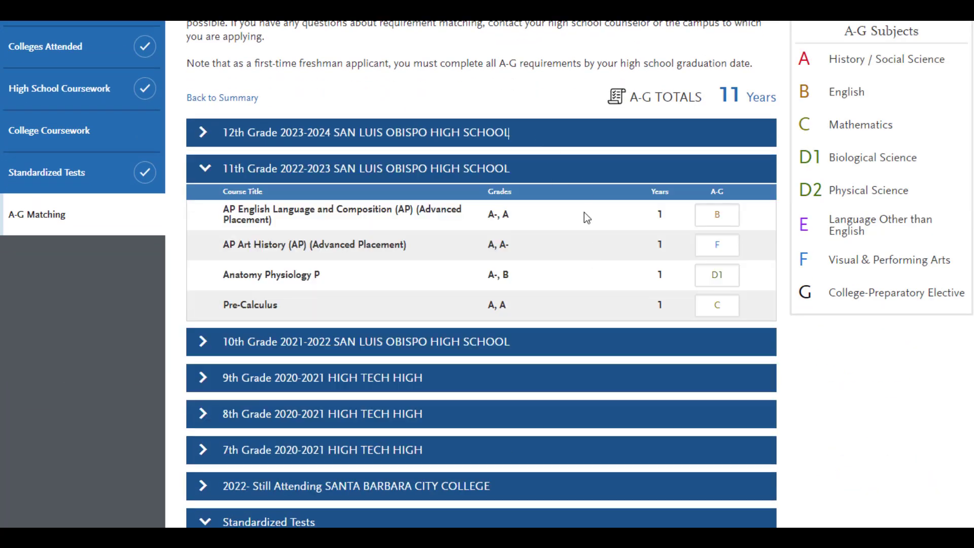
pyautogui.click(584, 173)
pyautogui.scroll(-2, 602, 294)
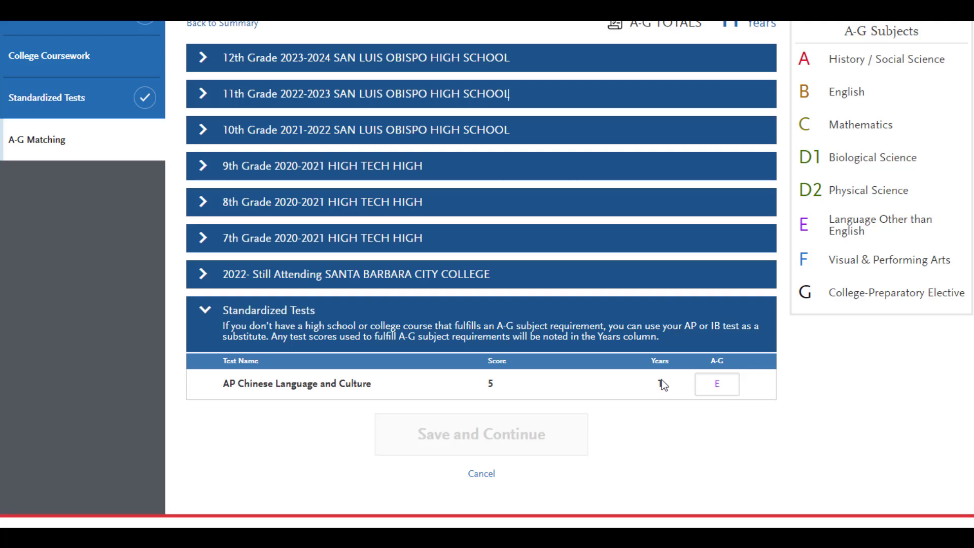
pyautogui.click(481, 473)
pyautogui.scroll(-5, 604, 442)
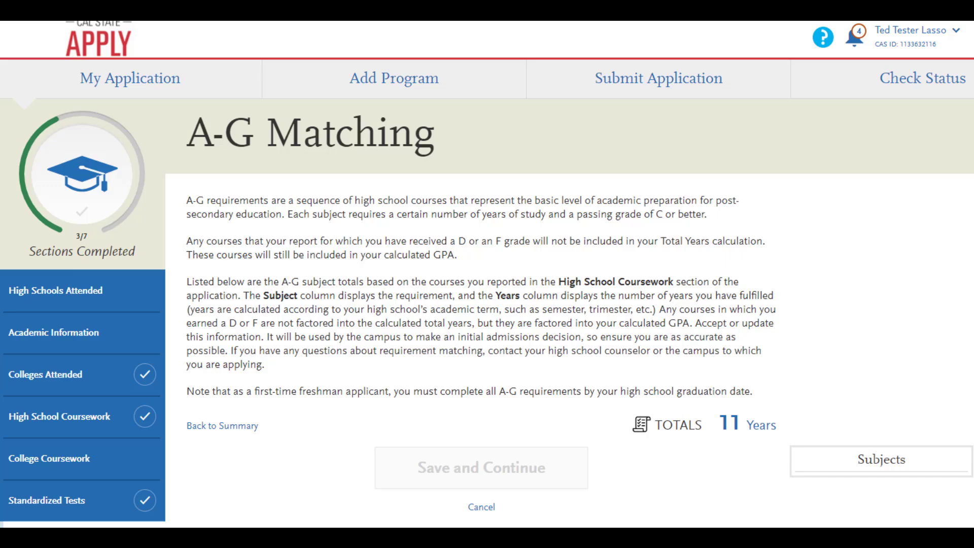
pyautogui.scroll(-12, 648, 444)
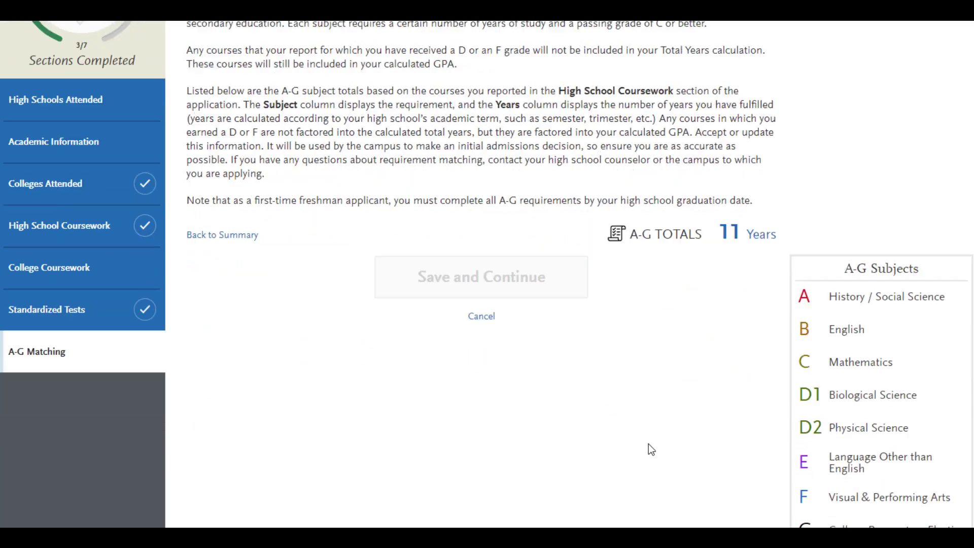